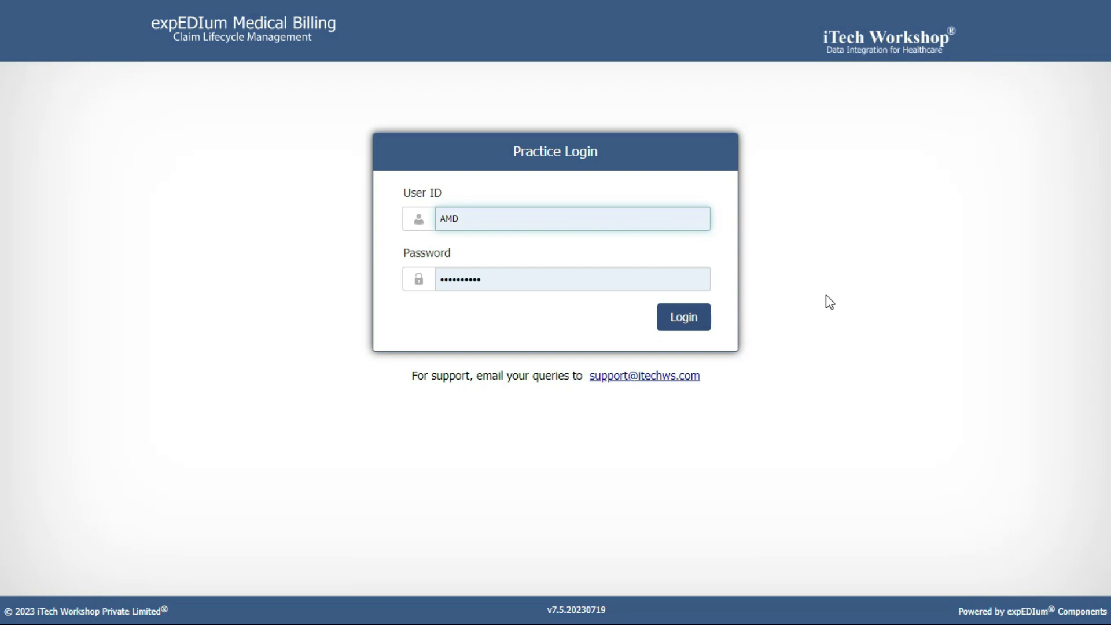
Log in to the practice and go to the Patient List of 3262 patients
left_click(677, 317)
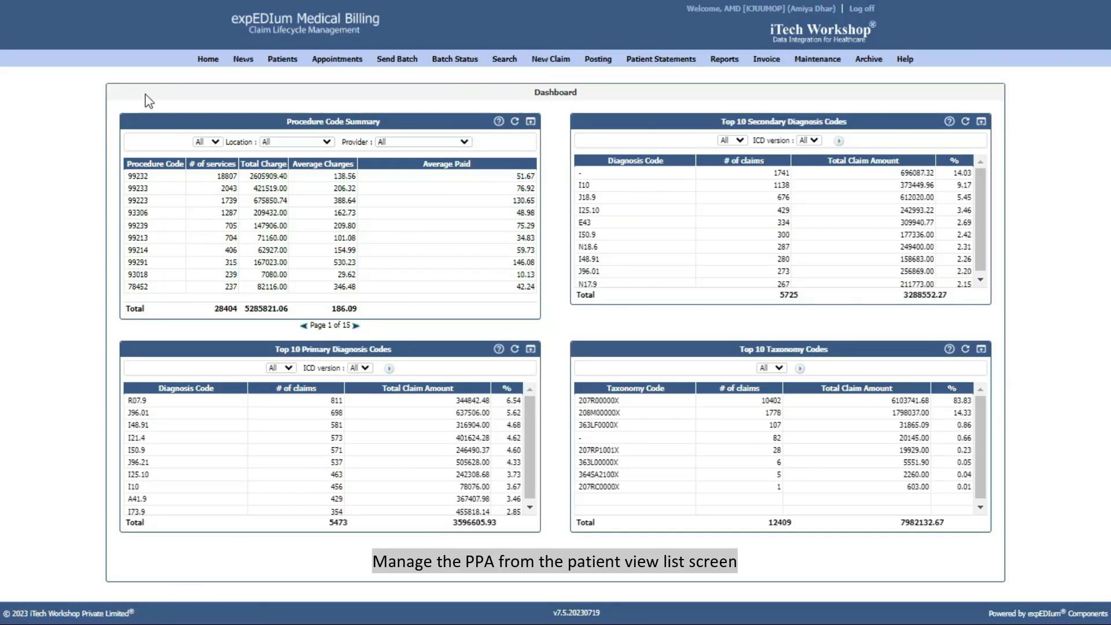
left_click(289, 74)
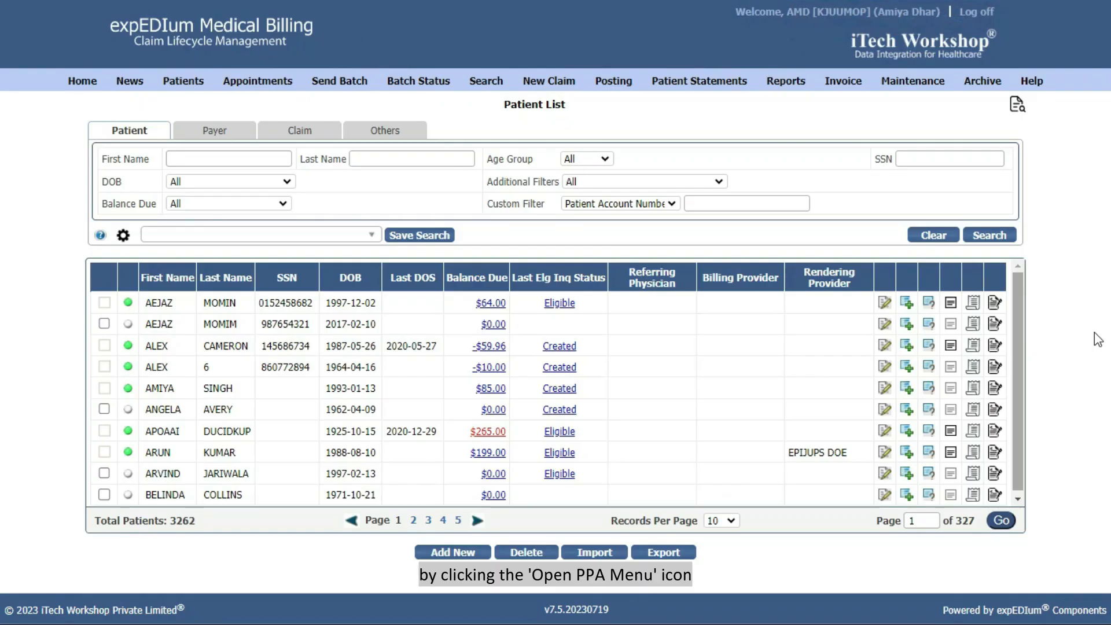
Filter the Patient List by the patient's first and last name, then open their payment agreement menu
left_click(995, 302)
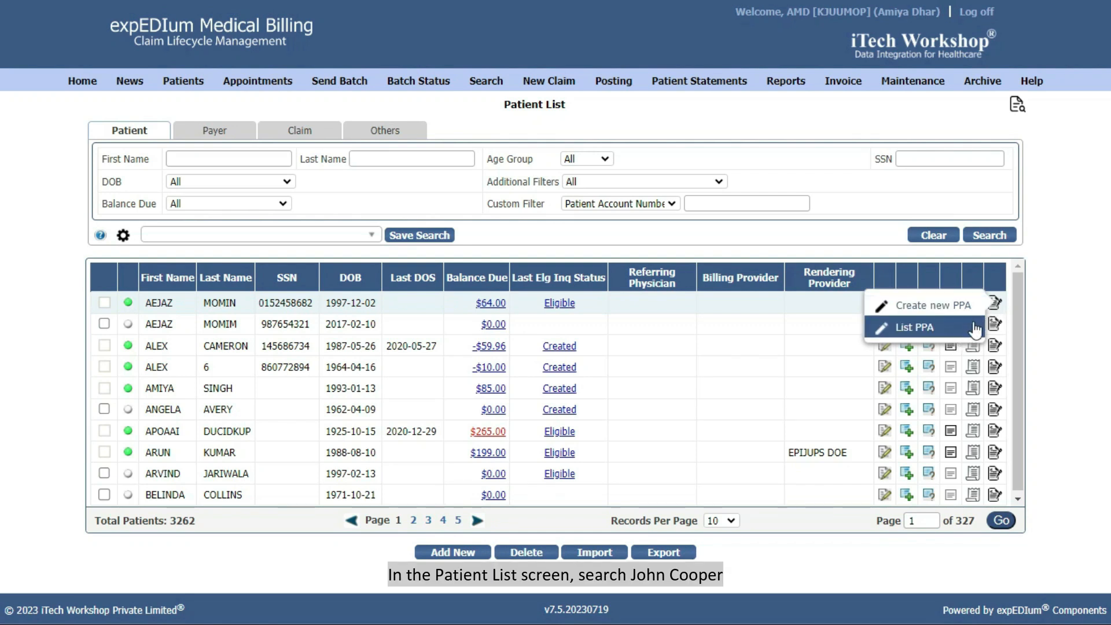
left_click(1065, 313)
left_click(268, 159)
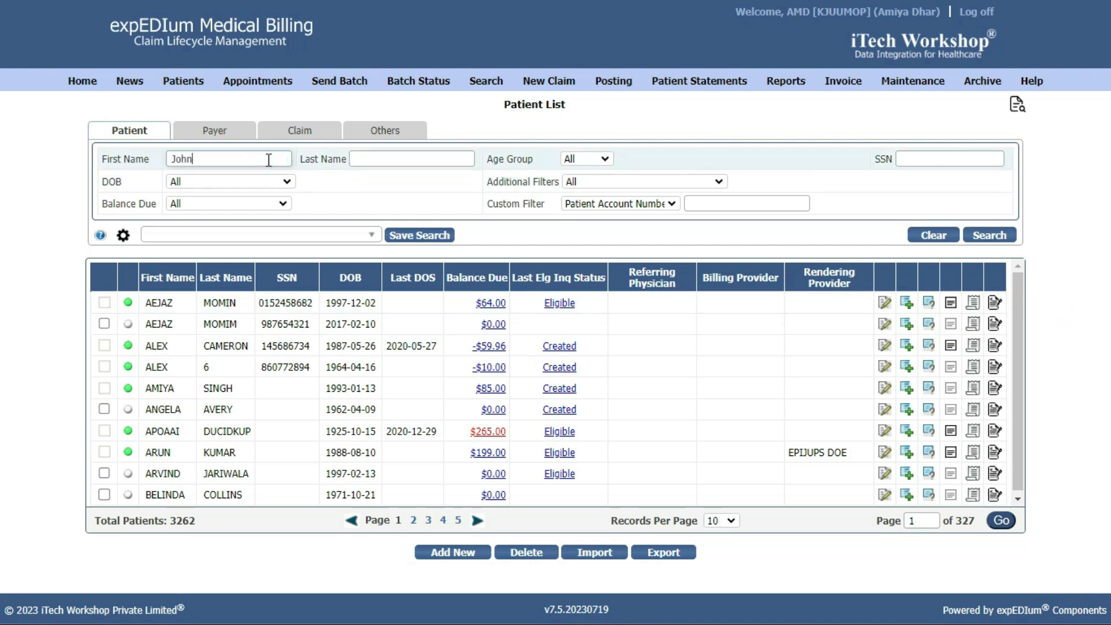
left_click(387, 151)
left_click(994, 236)
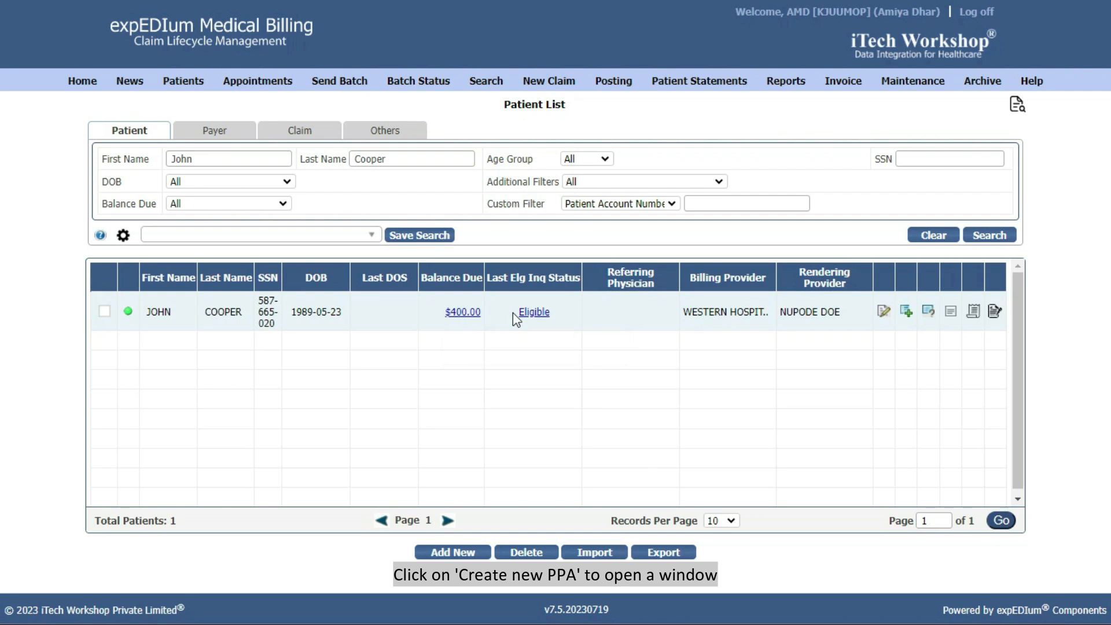
left_click(994, 311)
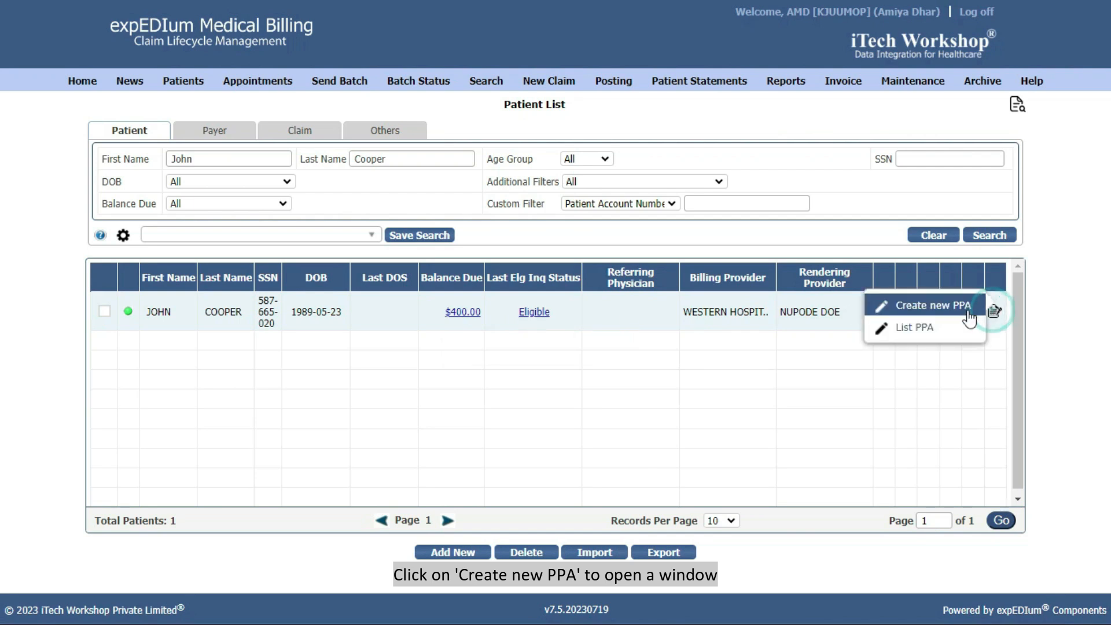
Create a new payment agreement named PPA_ followed by the patient's first name
left_click(971, 312)
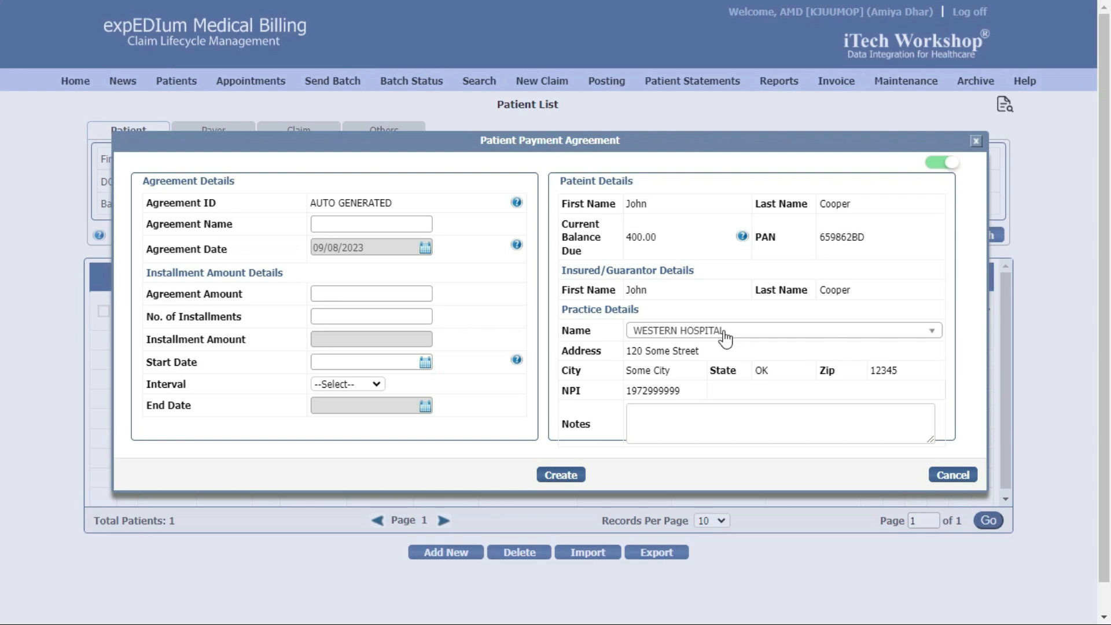
left_click(392, 201)
left_click(393, 225)
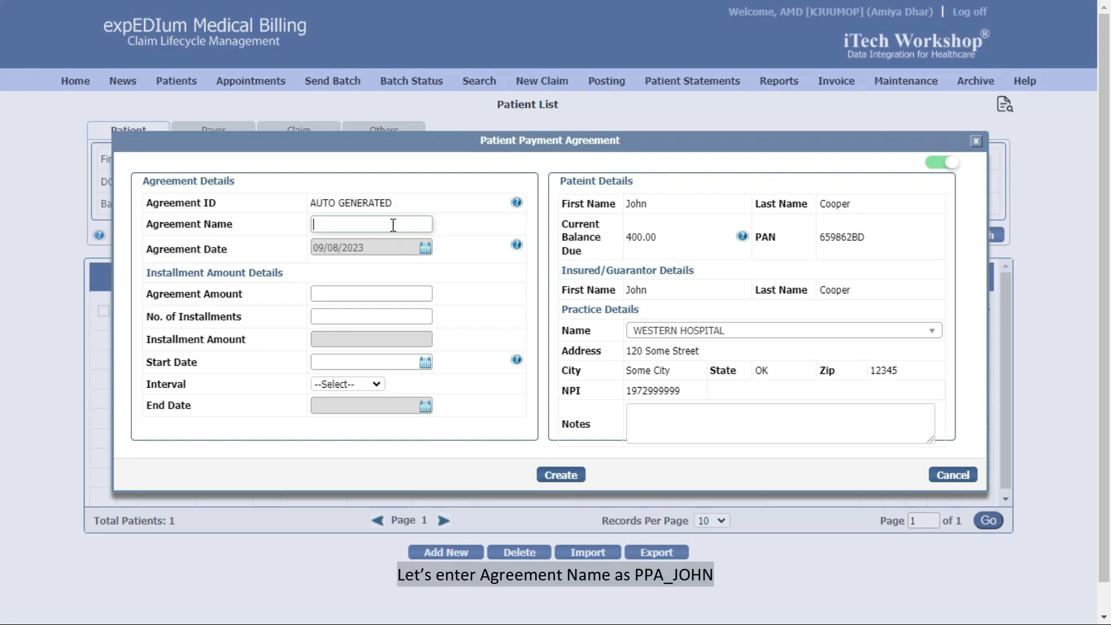
type("PPA_JOHN")
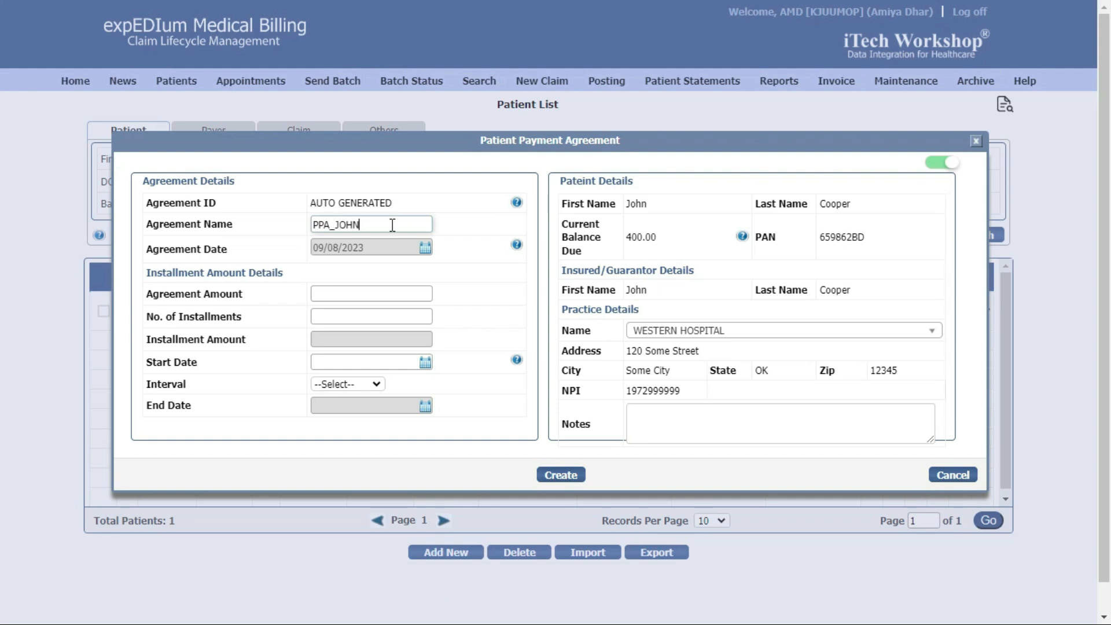
left_click(490, 243)
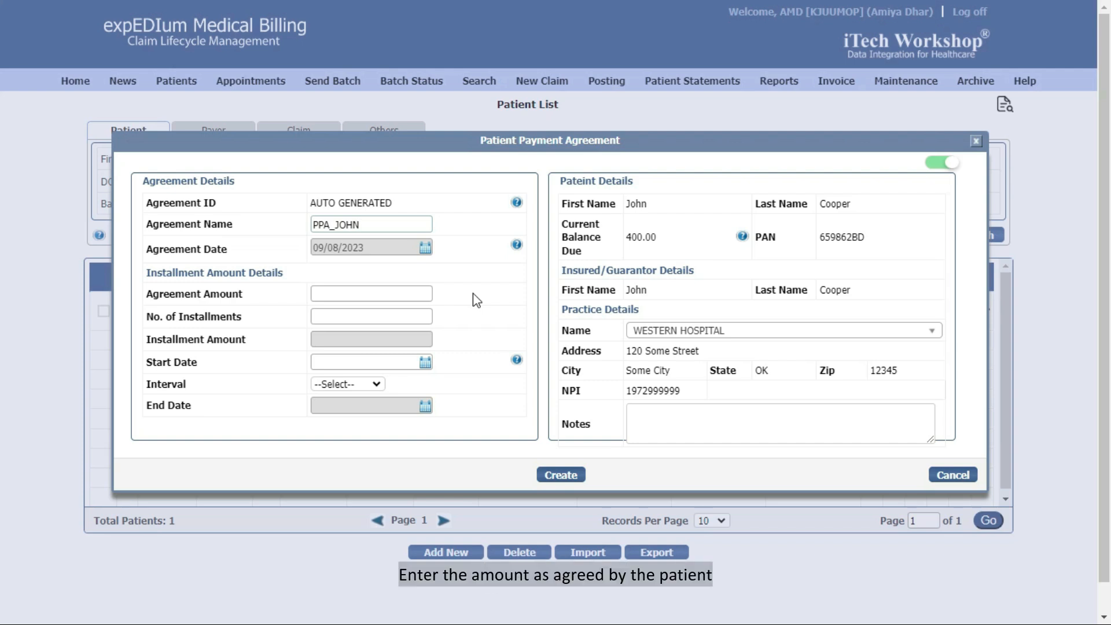
Set agreement amount 200 with 5 installments, starting 09/28/2023
left_click(410, 290)
type("200")
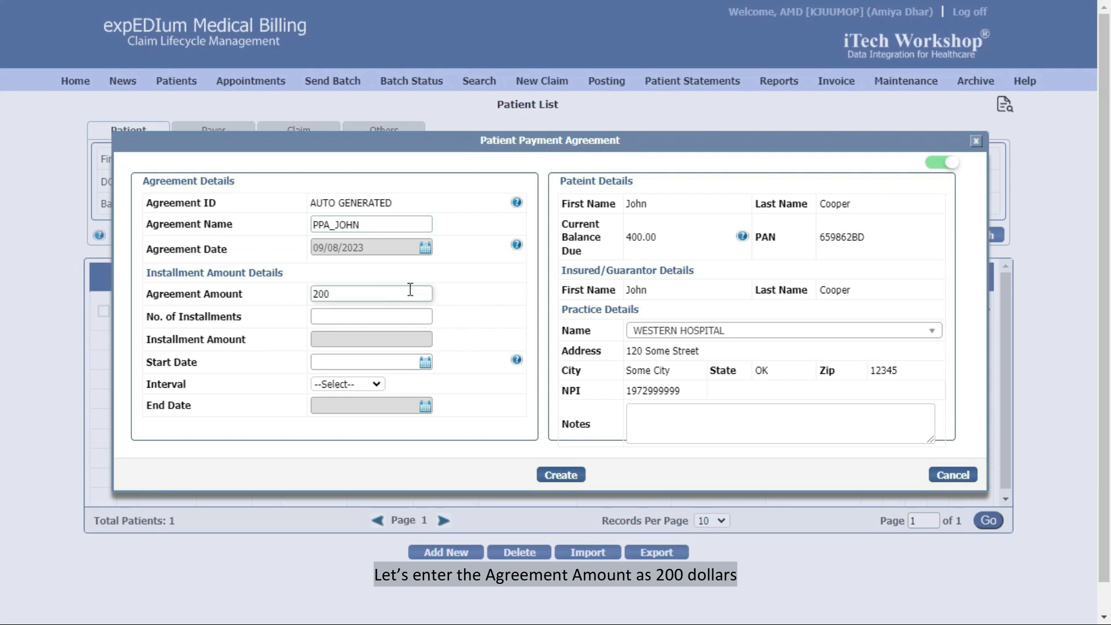
key("Tab")
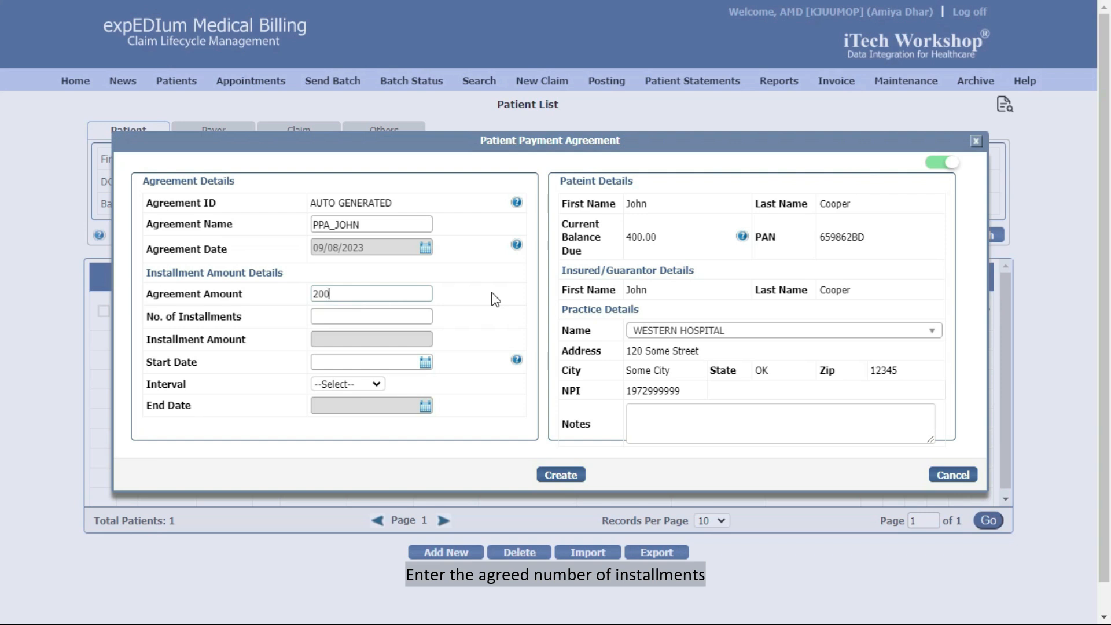
left_click(413, 313)
type("5")
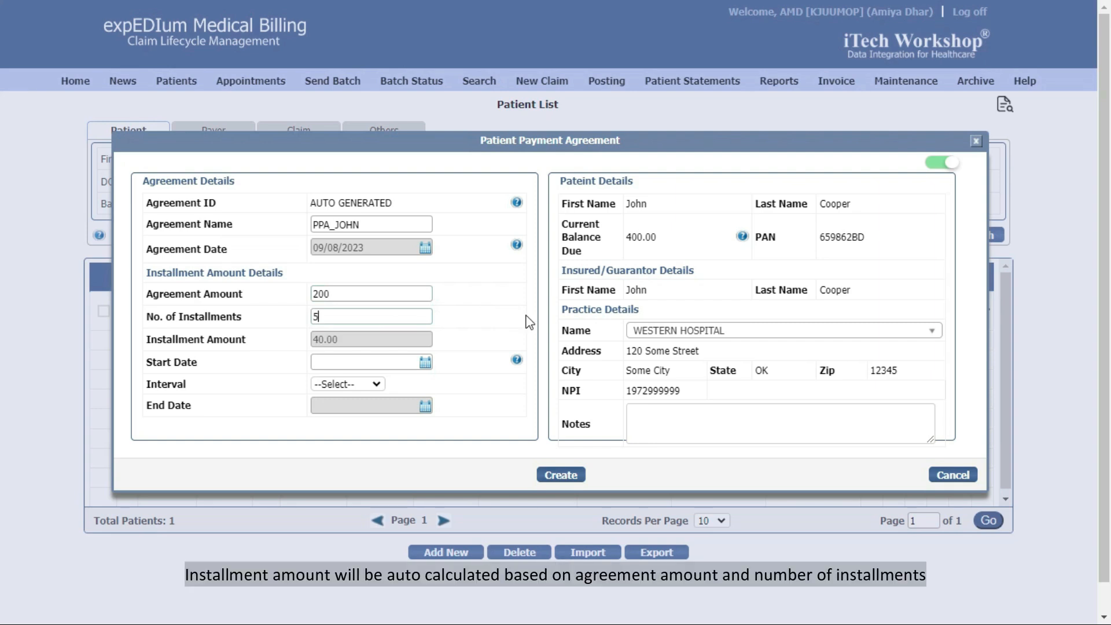
left_click(447, 348)
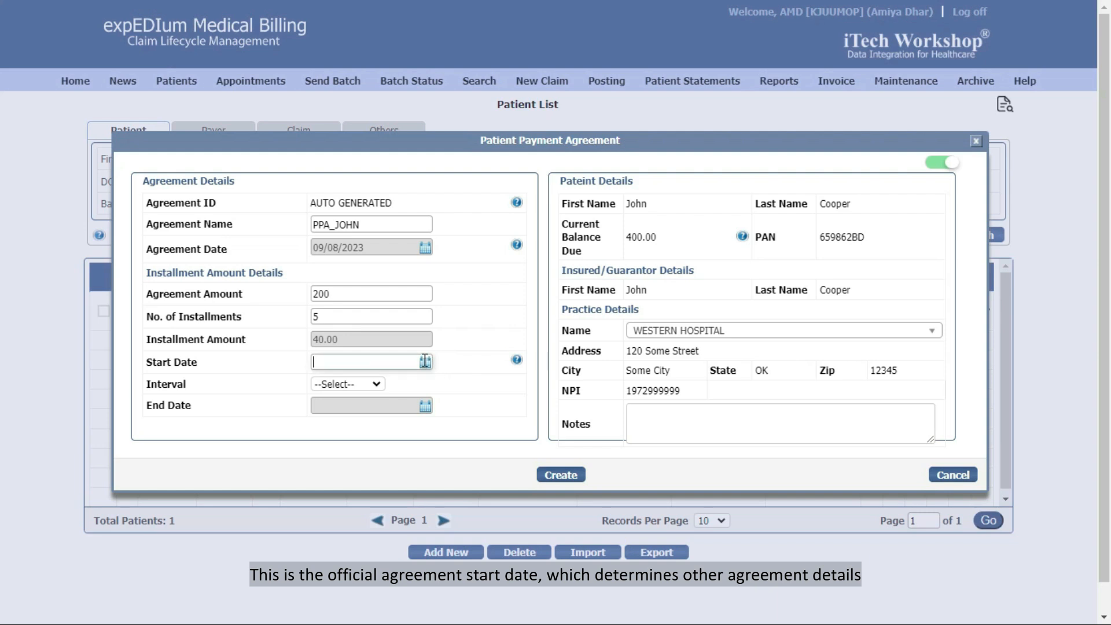
left_click(424, 361)
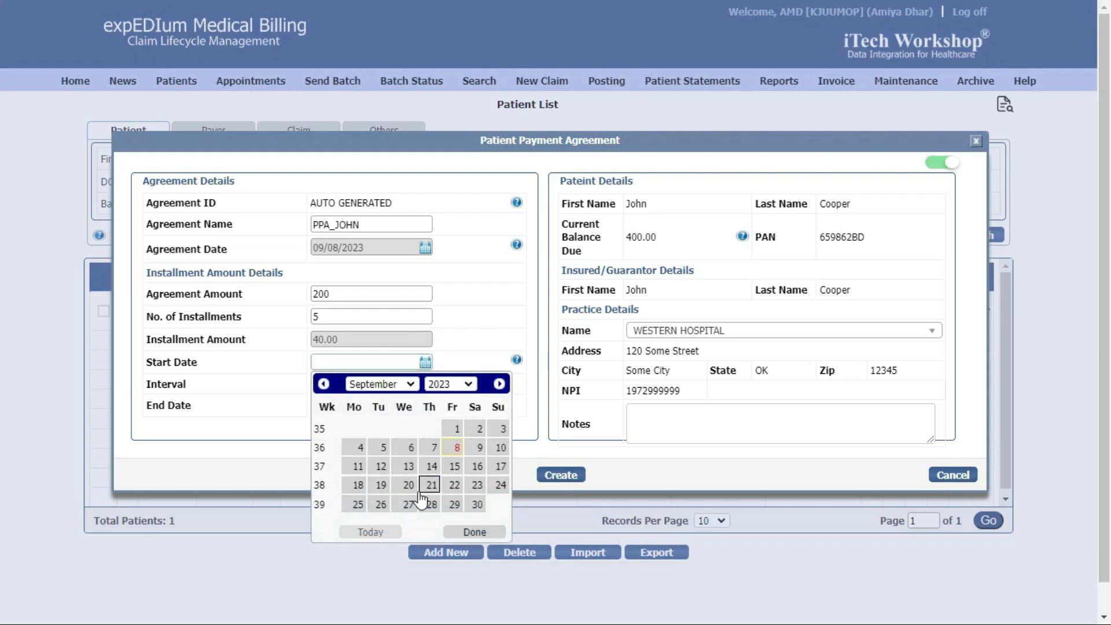
left_click(430, 504)
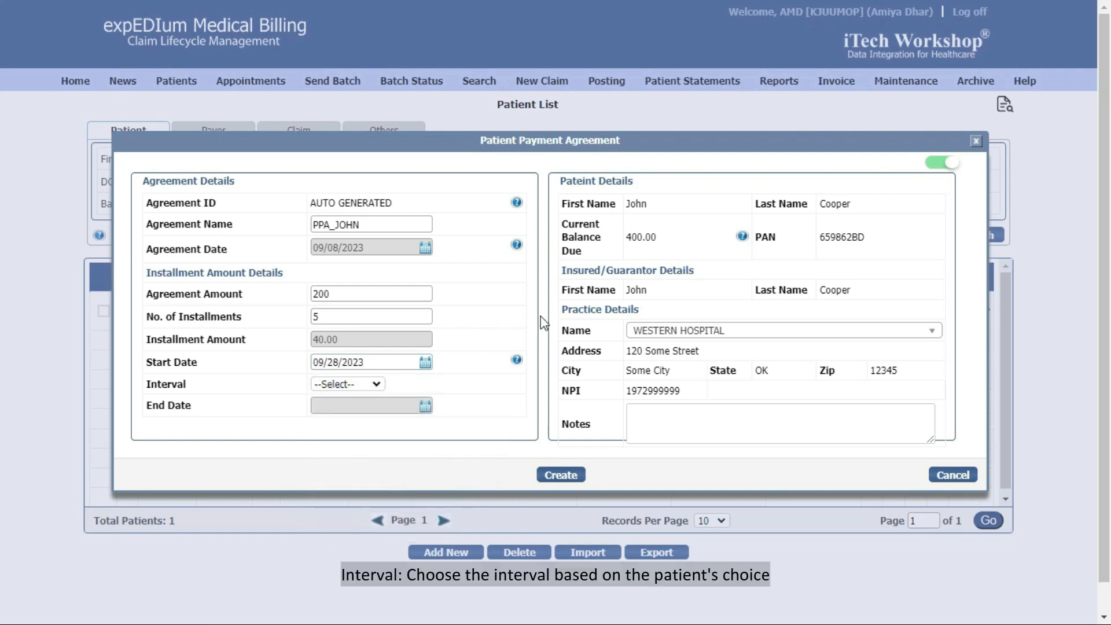
left_click(376, 384)
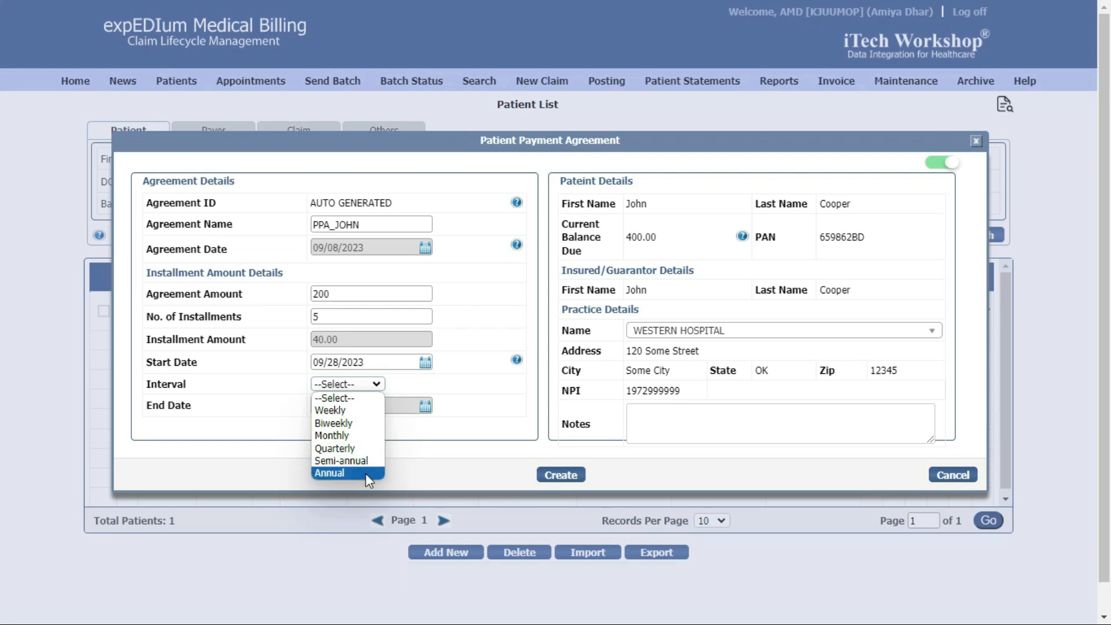
Choose a Monthly interval, keep WESTERN HOSPITAL as practice, enable PPA, and save the agreement
left_click(350, 435)
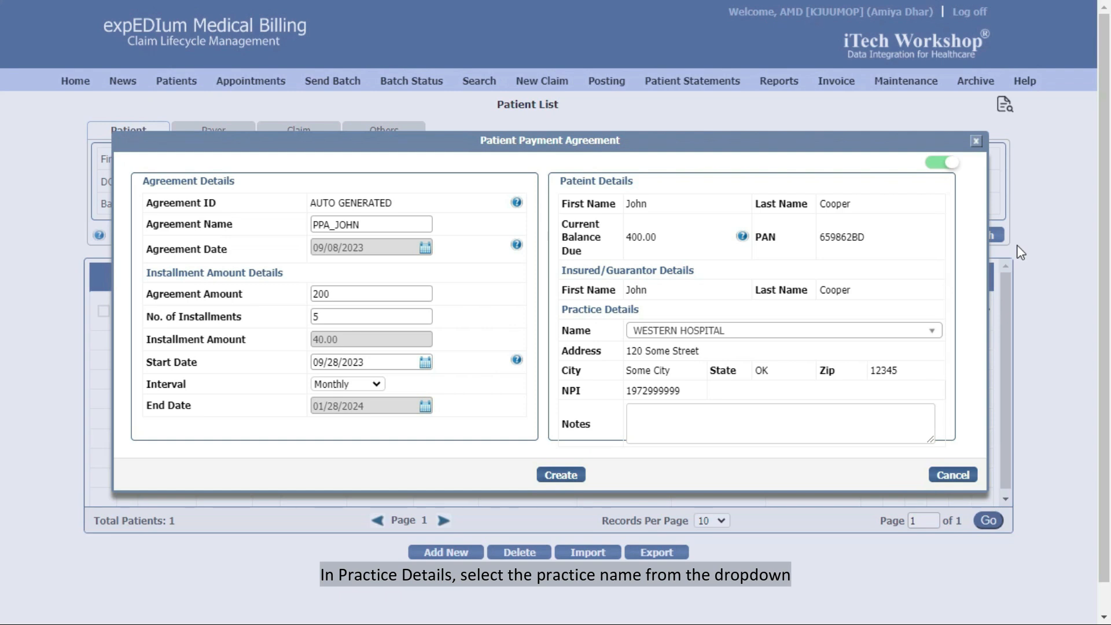
left_click(930, 335)
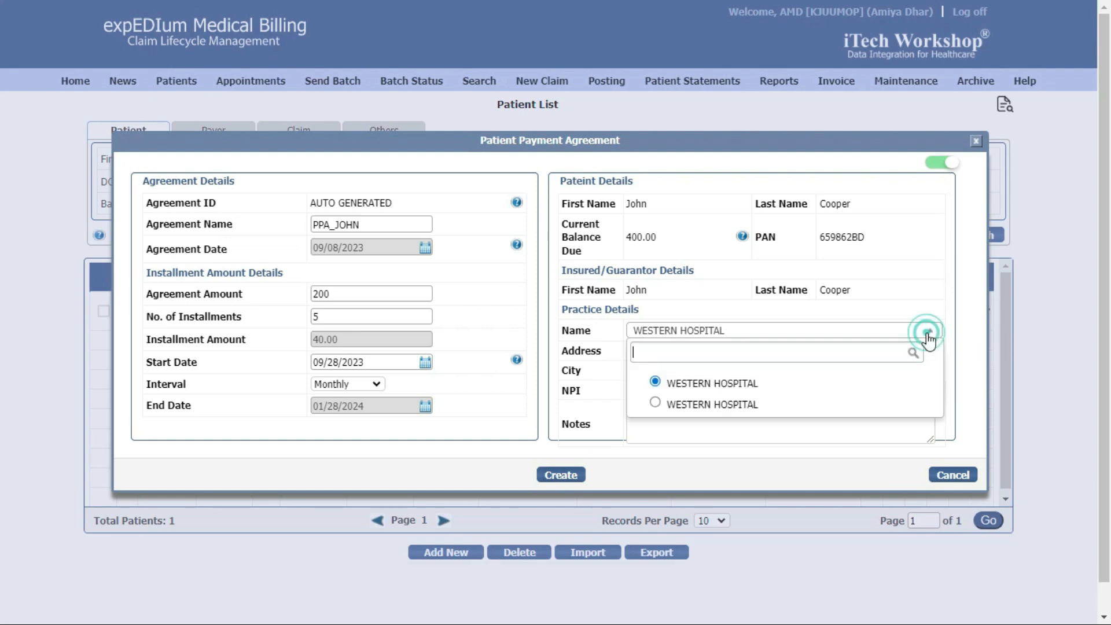
left_click(929, 334)
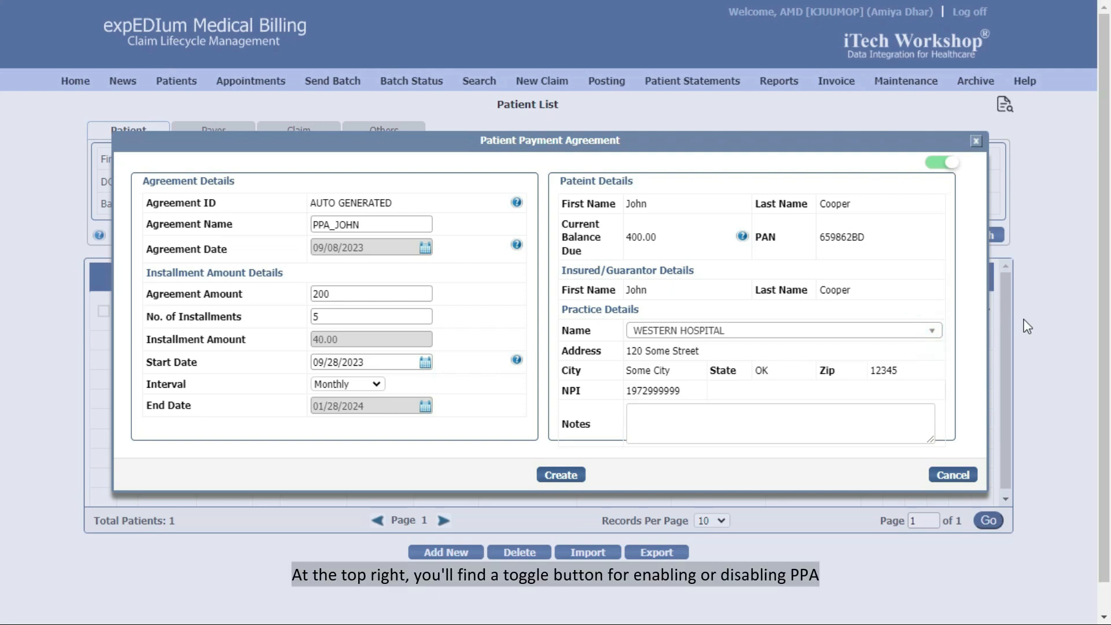
left_click(941, 162)
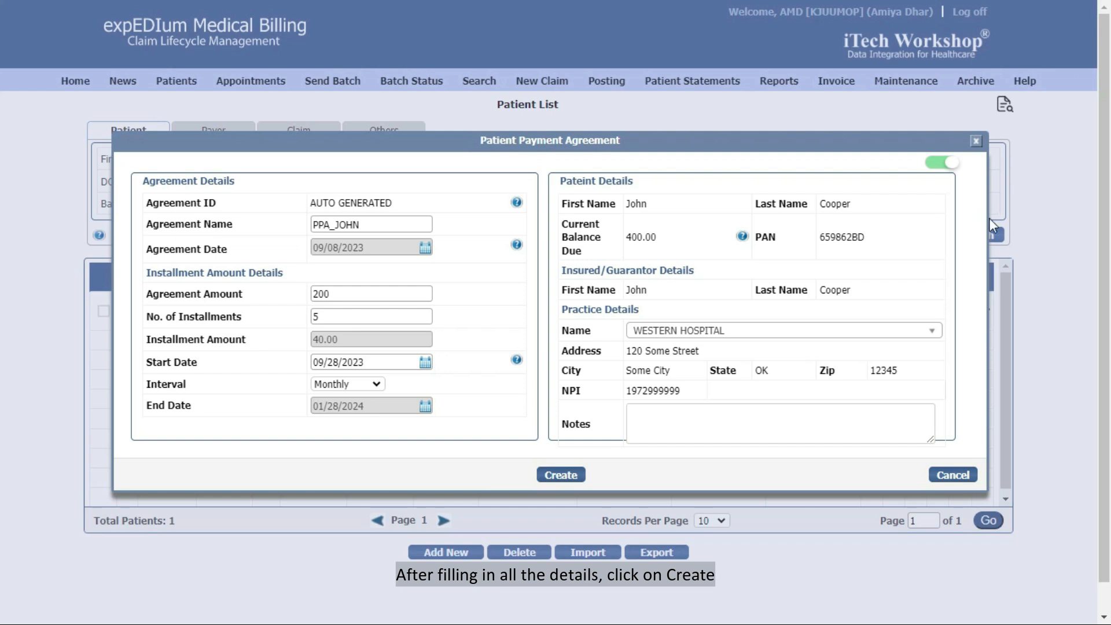
left_click(559, 477)
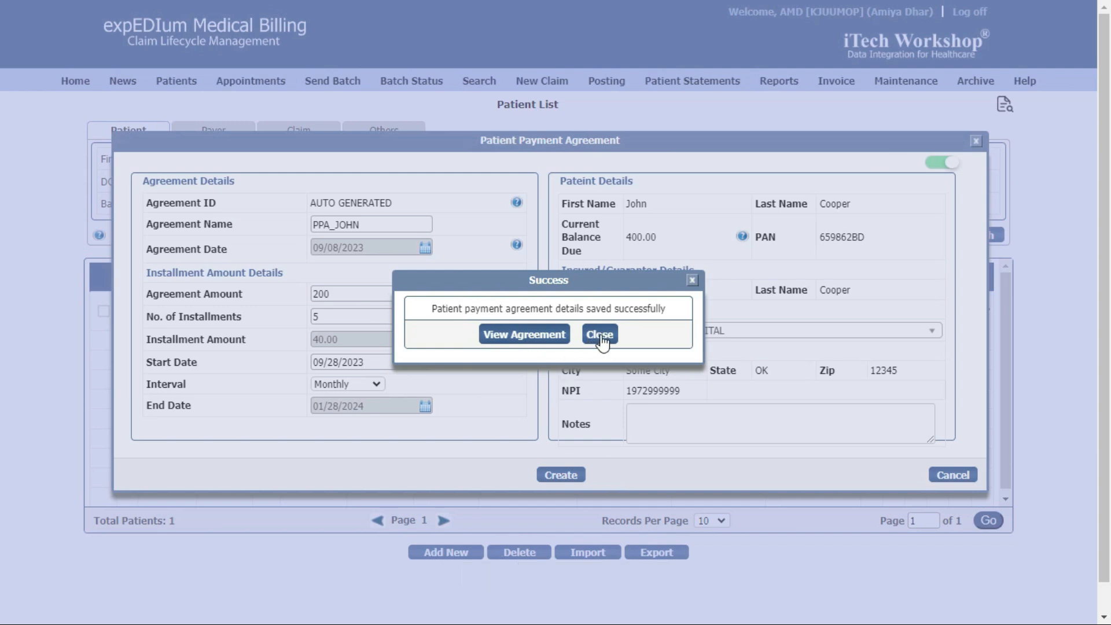
View the saved agreement, clear its template choice, and show the print preview
left_click(524, 335)
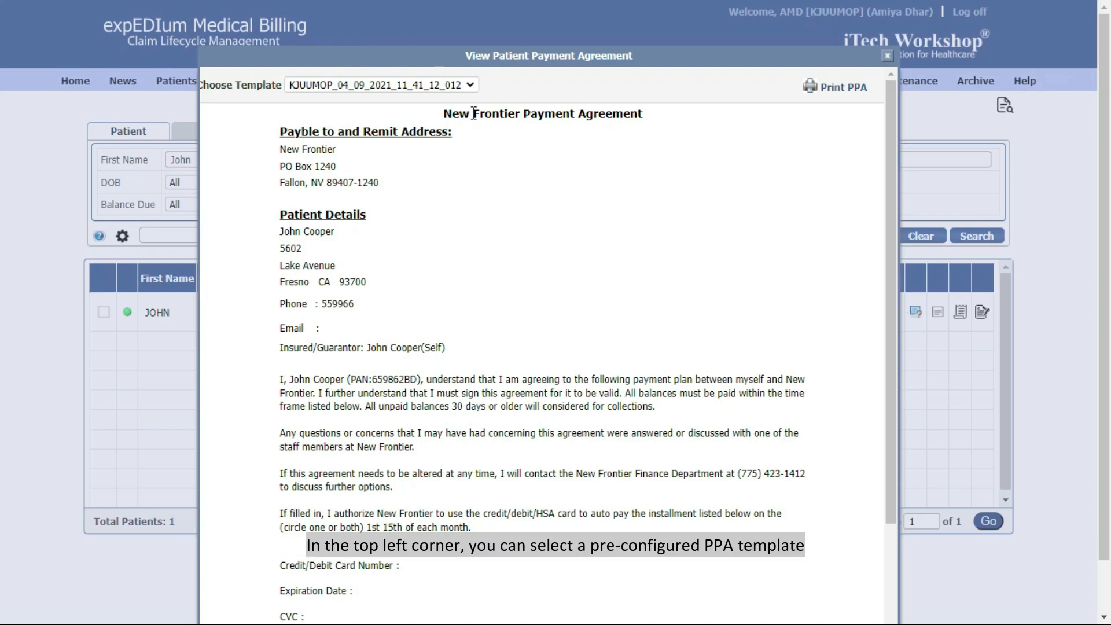
left_click(469, 85)
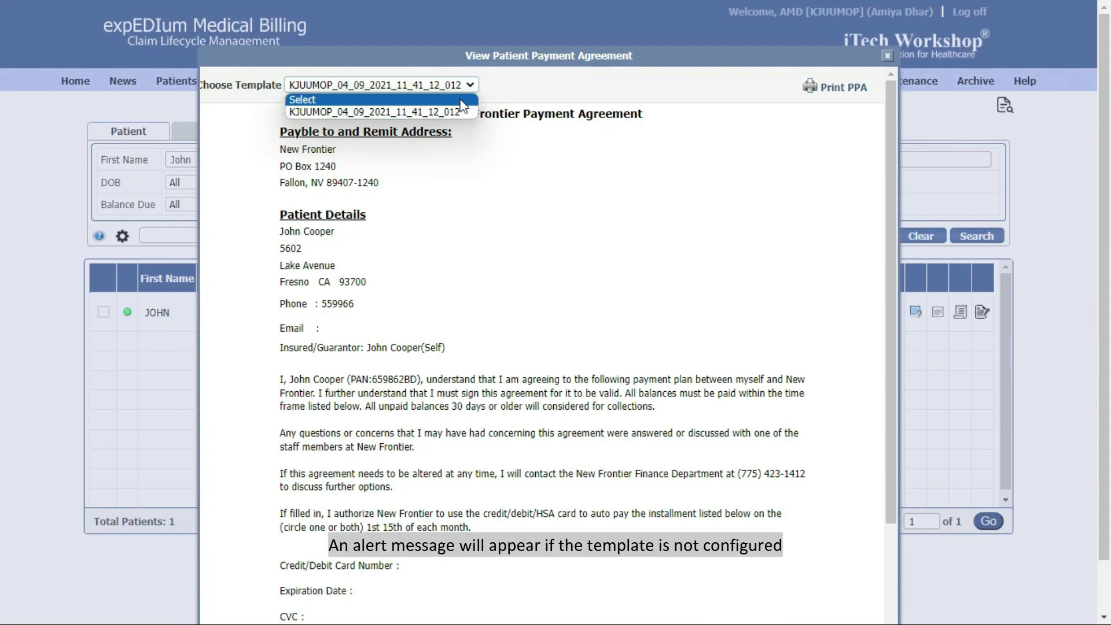
left_click(460, 99)
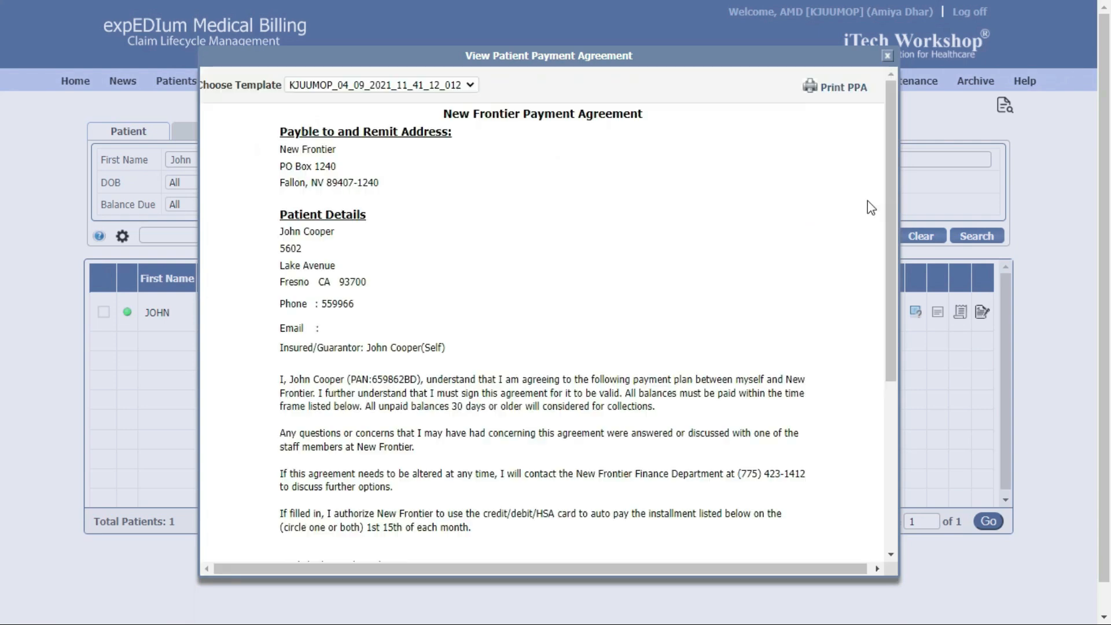
left_click(841, 87)
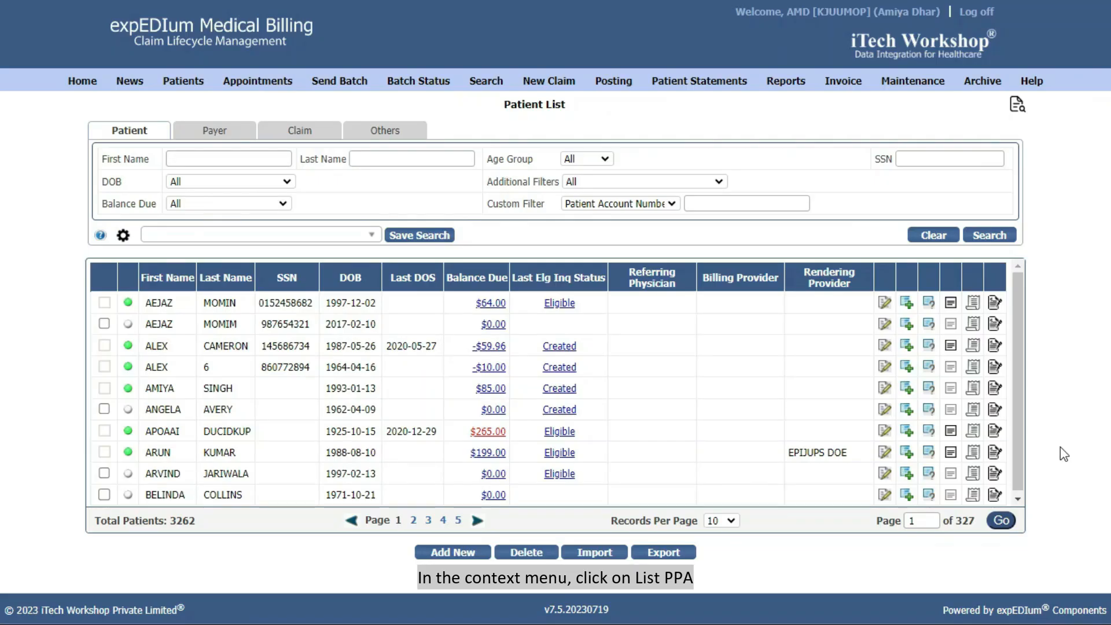
List the next patient's agreements, open one agreement's details, and toggle its status off and back on
left_click(994, 430)
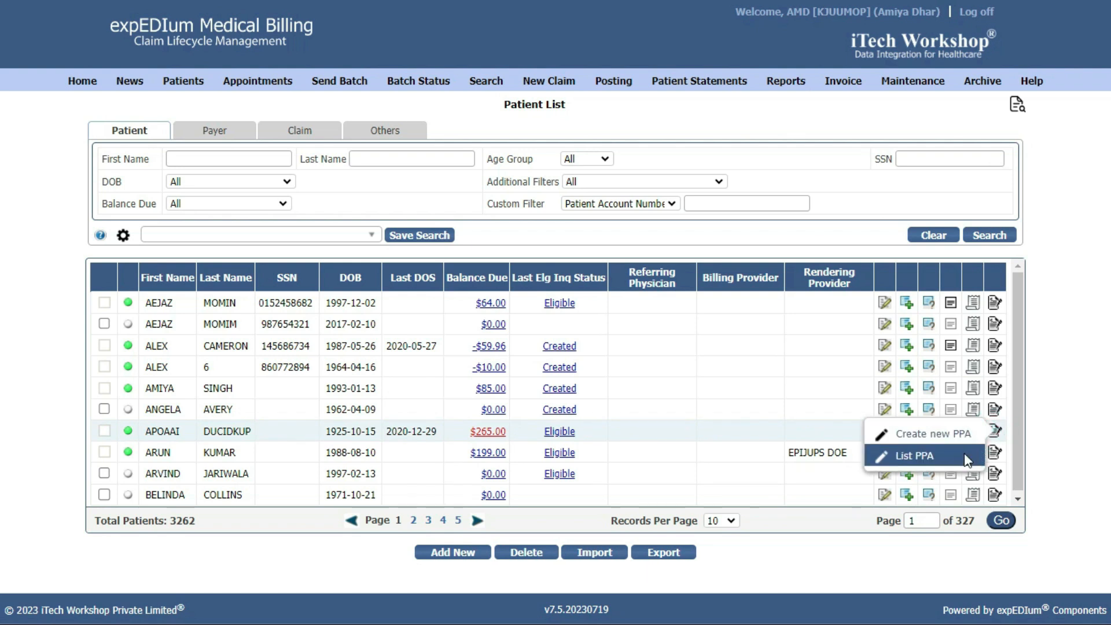
left_click(964, 454)
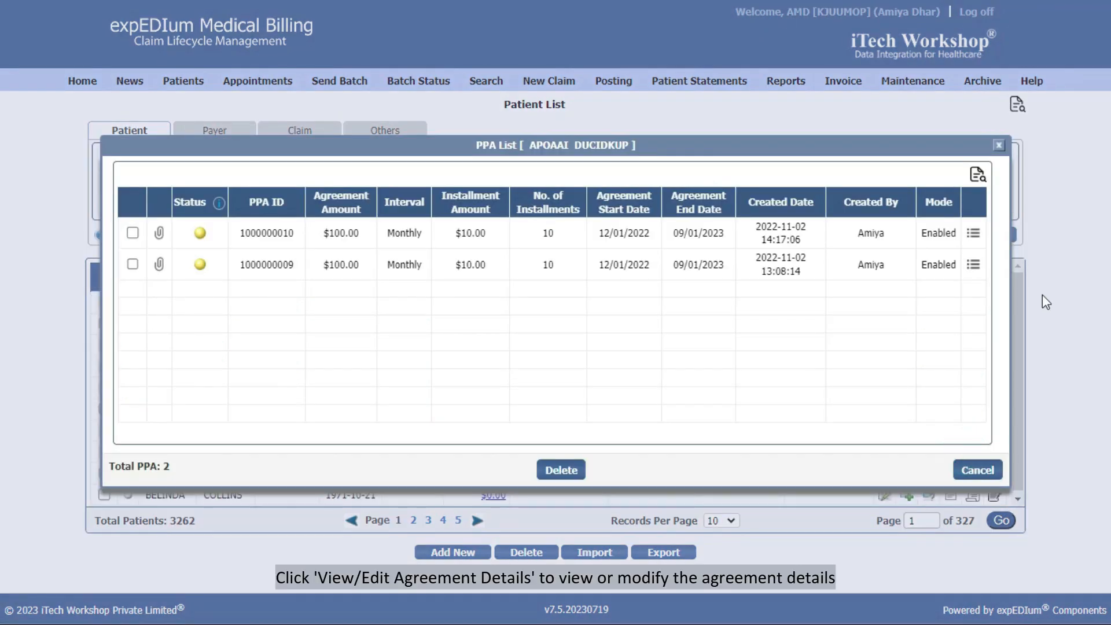
left_click(974, 234)
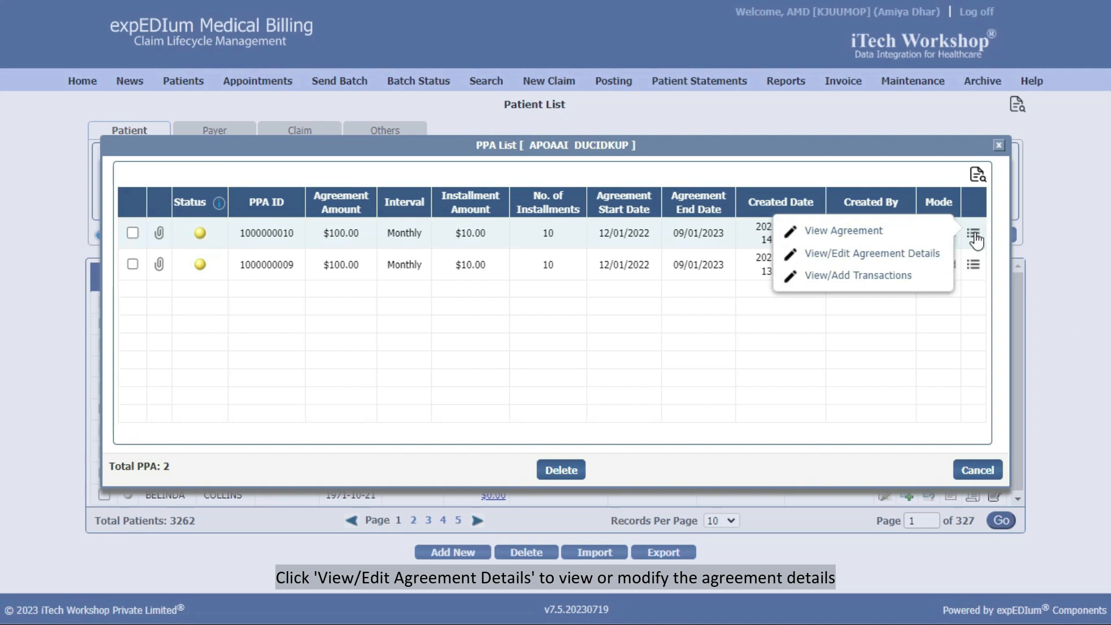
left_click(939, 261)
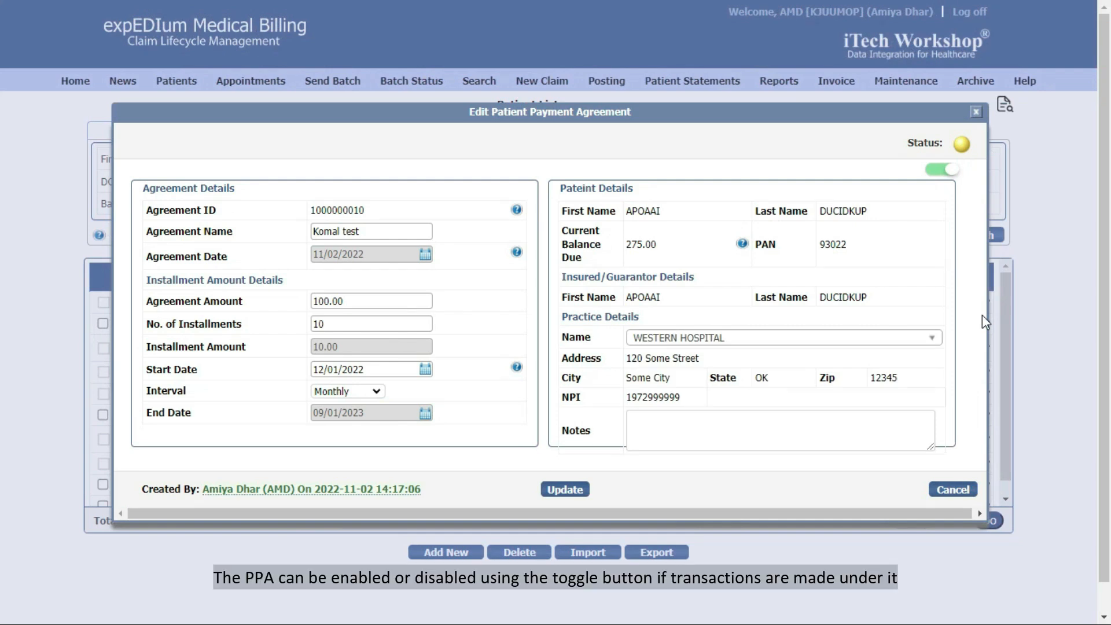
left_click(949, 175)
left_click(947, 175)
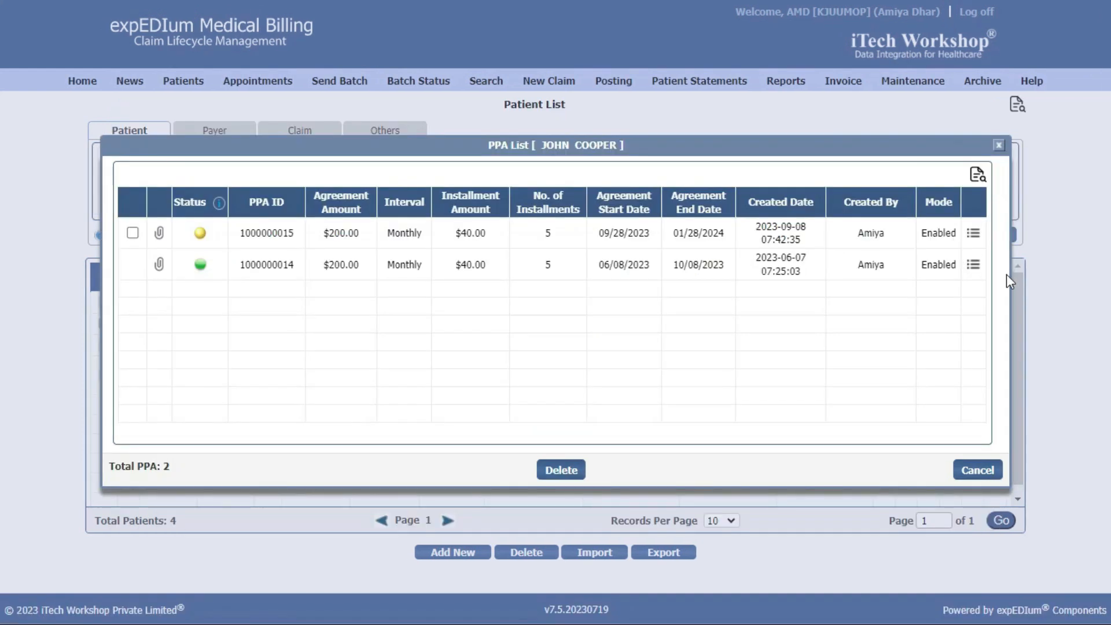
View the second agreement's transactions and begin adding a new transaction
left_click(972, 264)
left_click(919, 305)
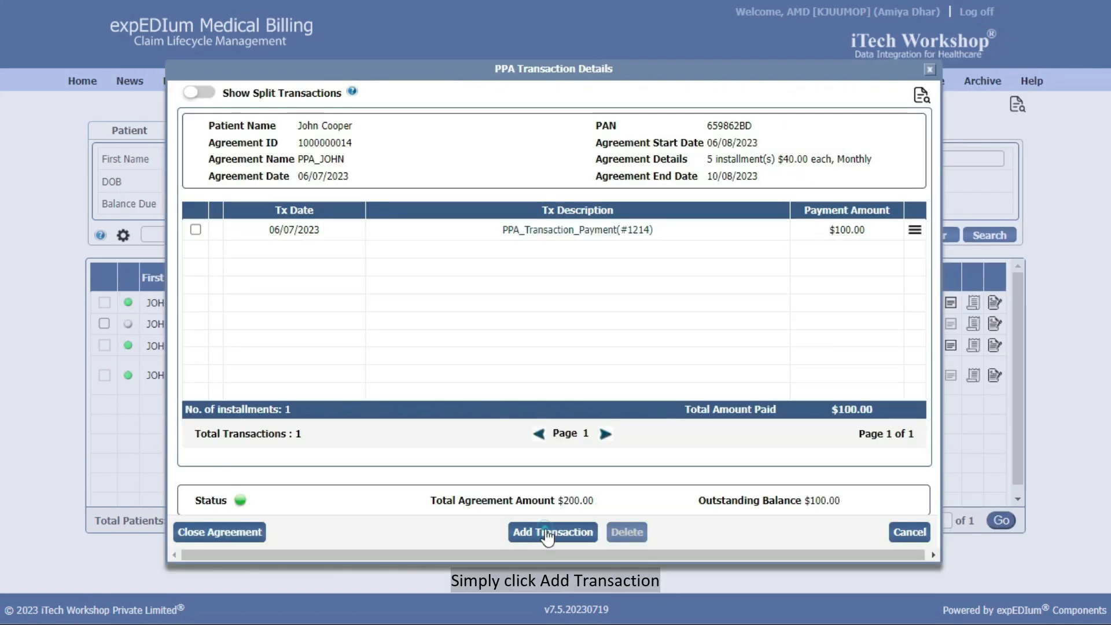
left_click(547, 532)
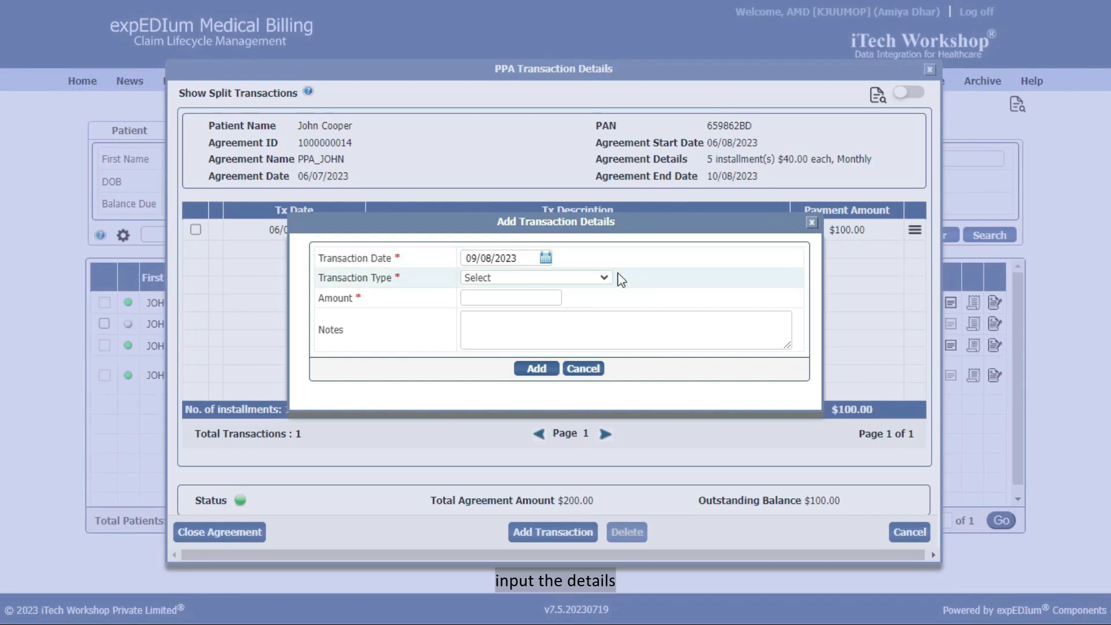
Record a $100 PPA_Transaction_Payment at FACILITY NAME 10, marked Neither
left_click(600, 277)
left_click(584, 316)
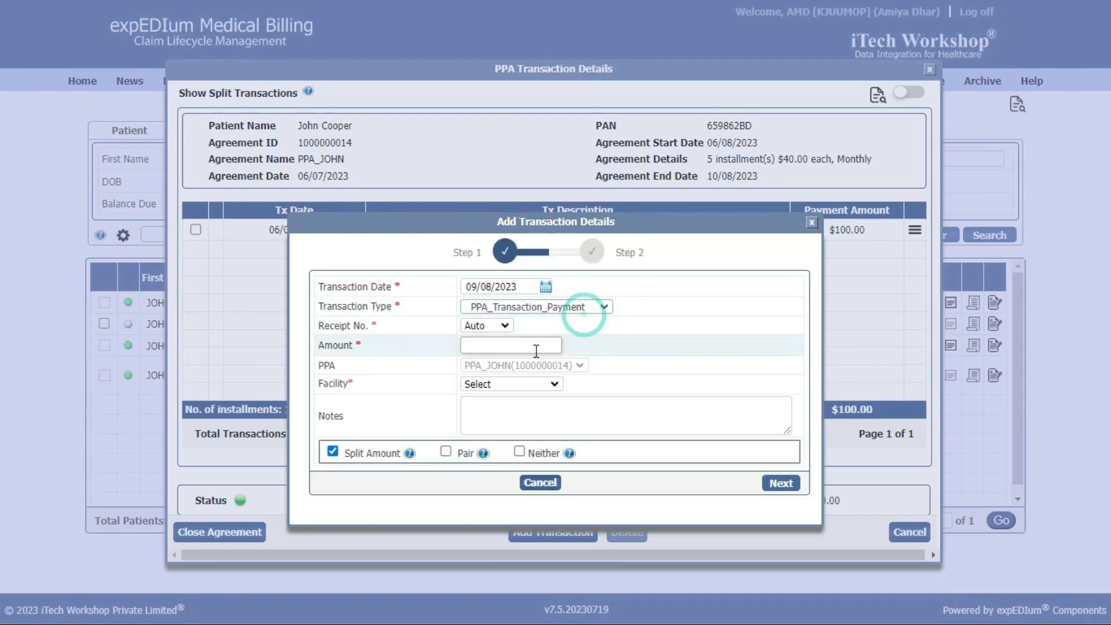
left_click(497, 346)
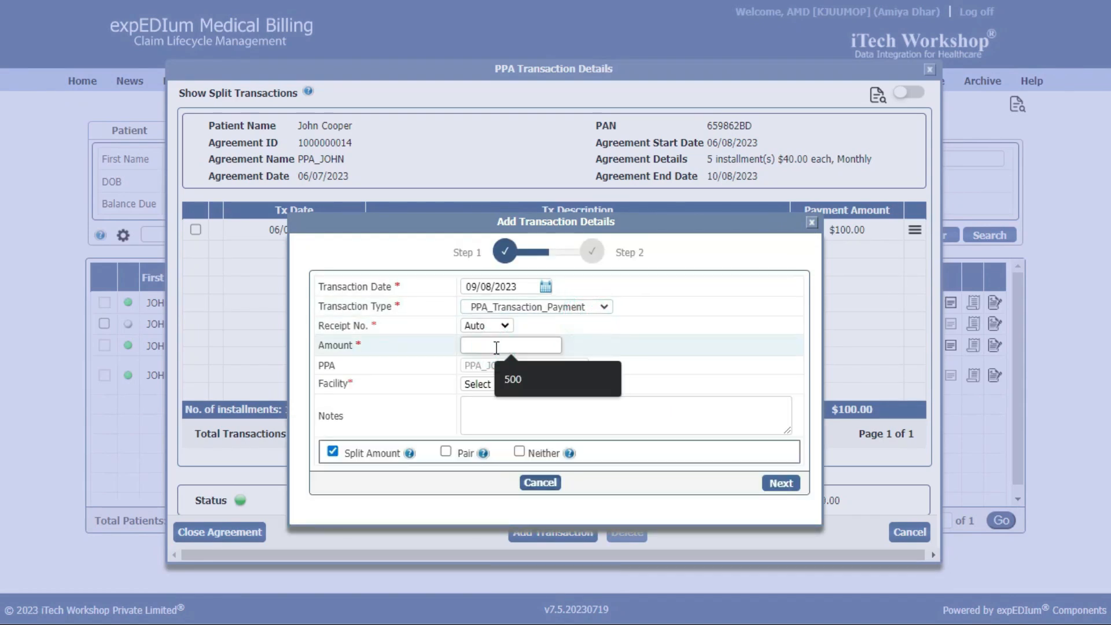
type("100")
left_click(496, 384)
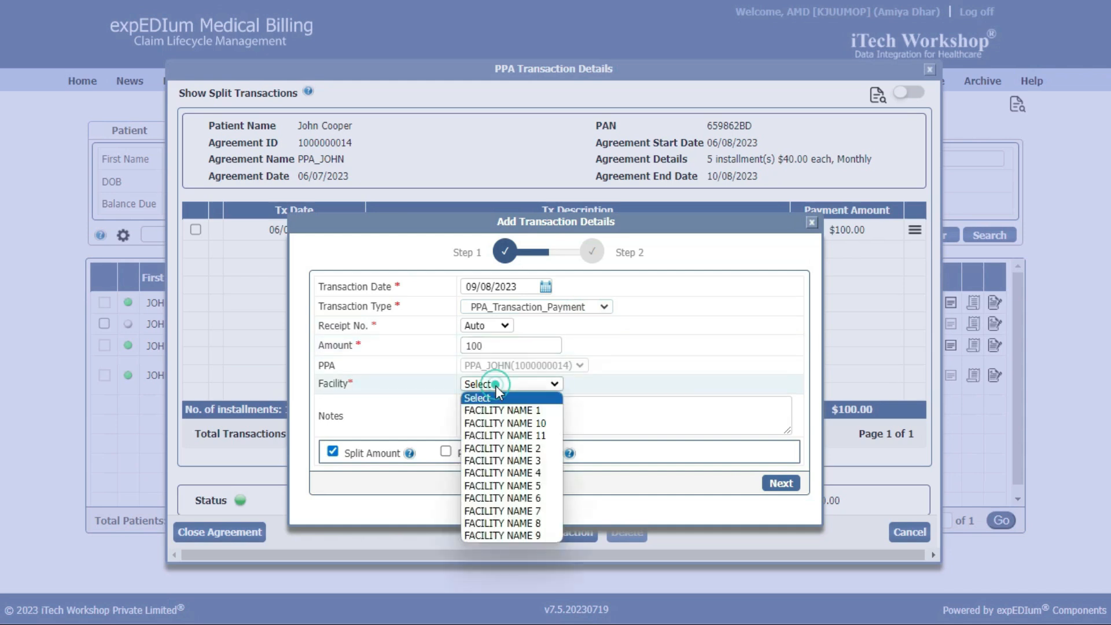
left_click(502, 427)
left_click(502, 427)
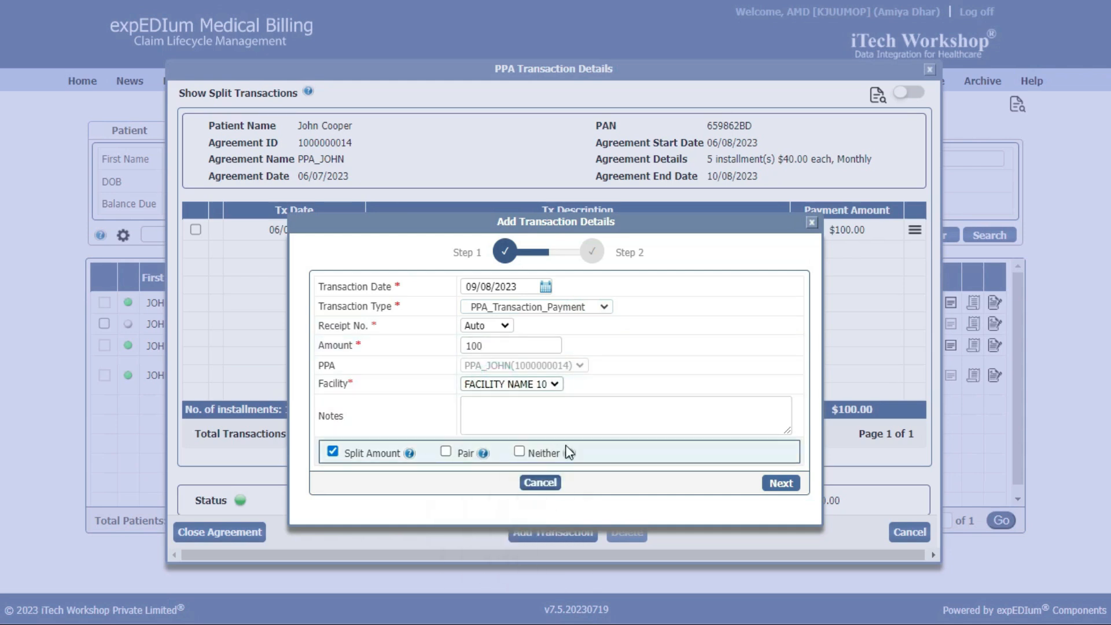
left_click(520, 452)
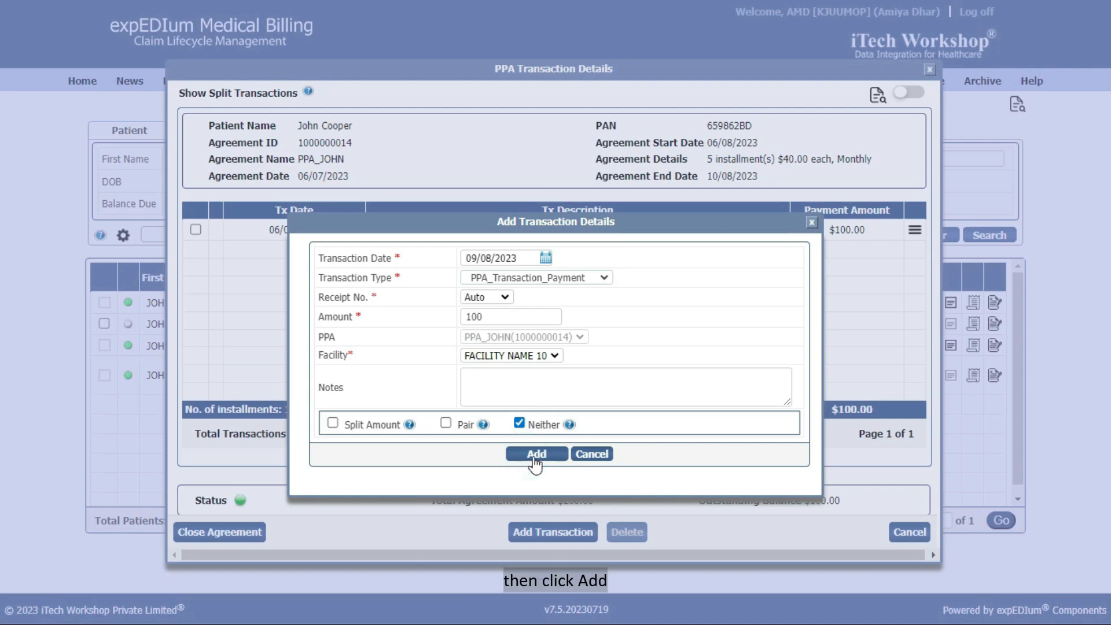
left_click(534, 455)
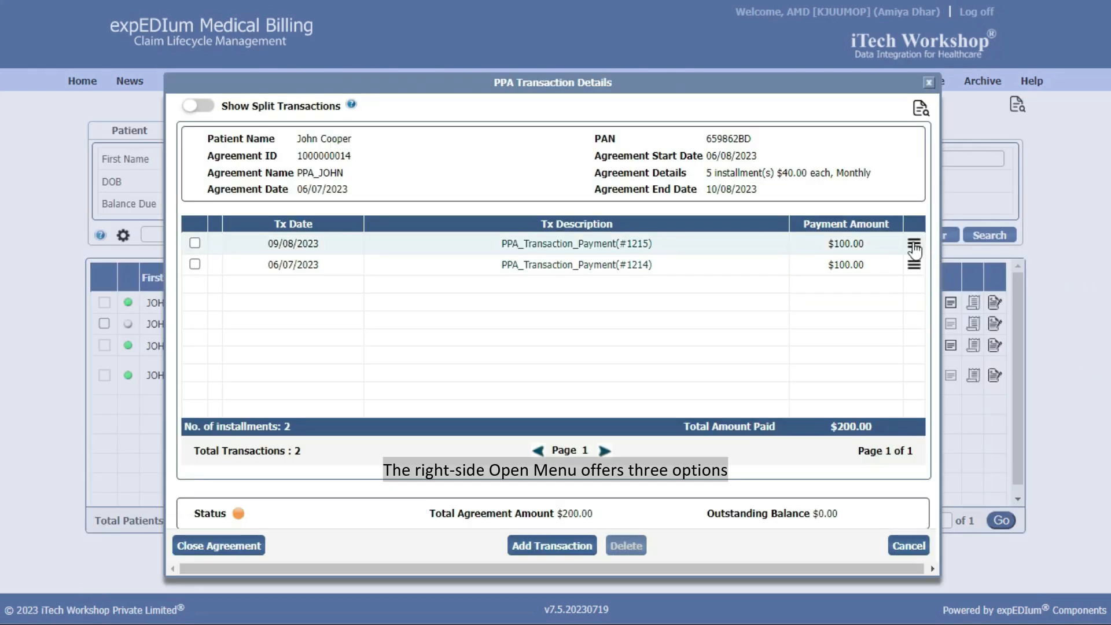
Open and dismiss the 09/08/2023 payment's actions, then check the Status information
left_click(914, 244)
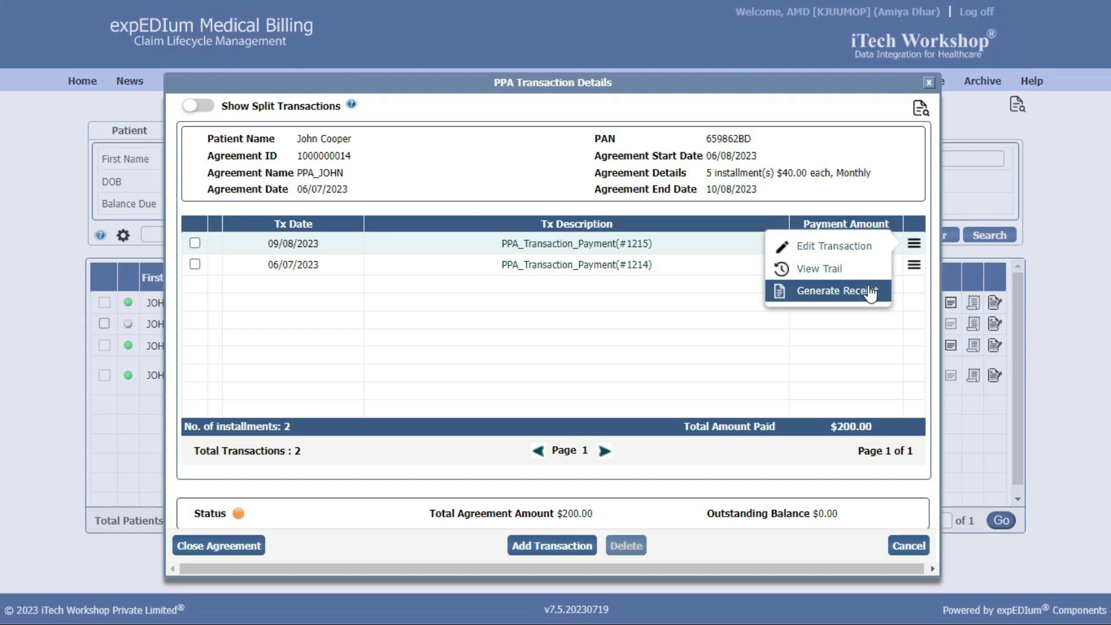
left_click(957, 258)
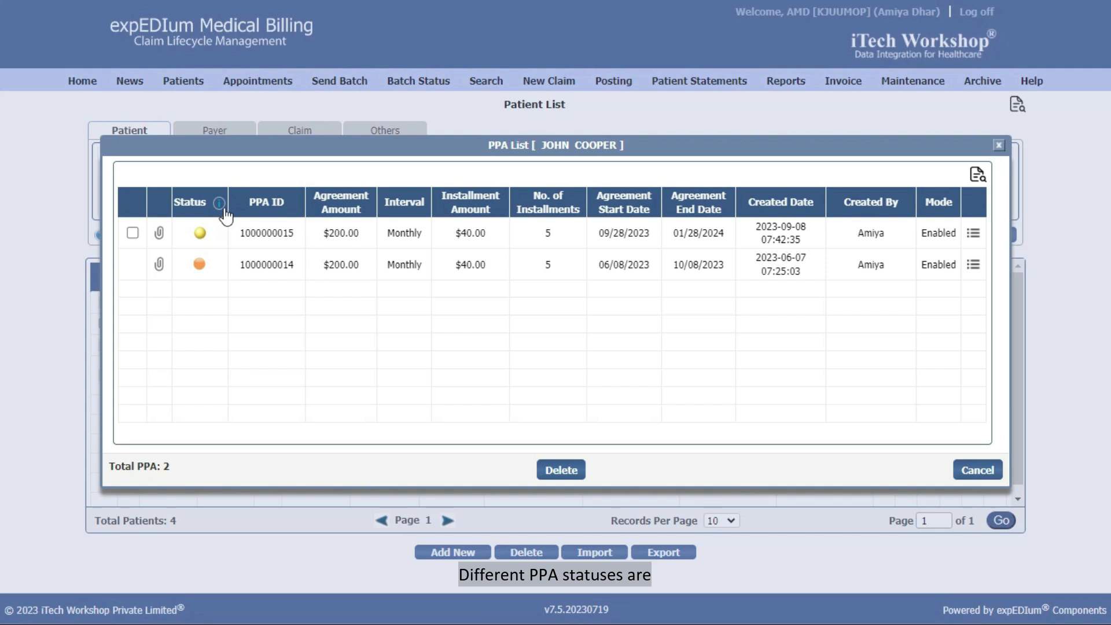
mouse_move(222, 211)
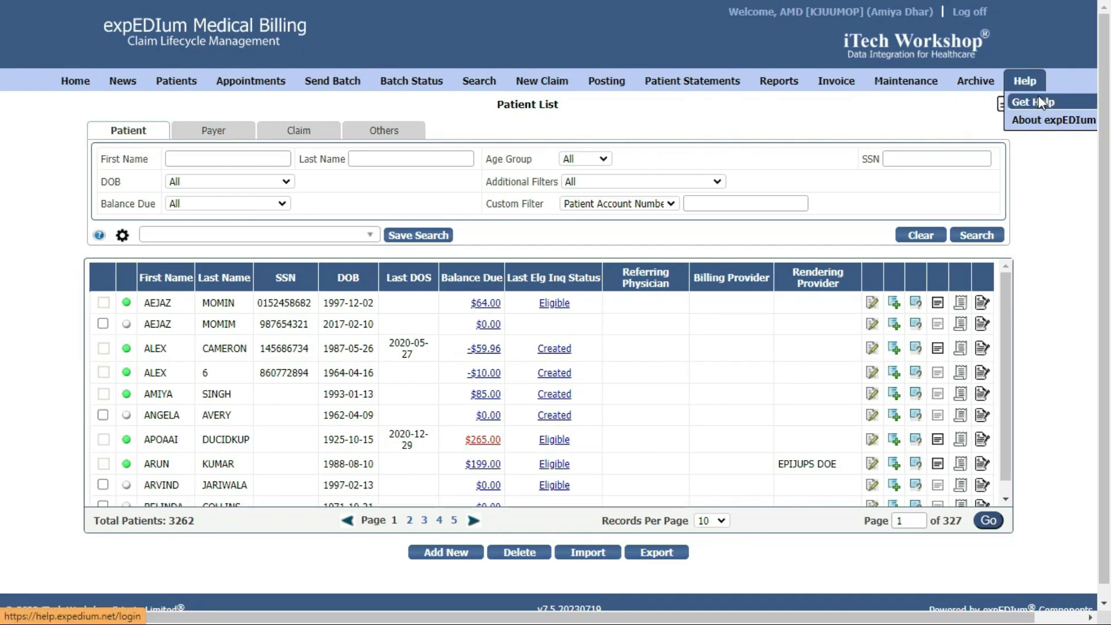
Sign in to the expEDIum Help manual v7.5 and go to Chapter 3's section 3.20 Patient Payment Agreement (PPA)
left_click(1038, 100)
left_click(733, 409)
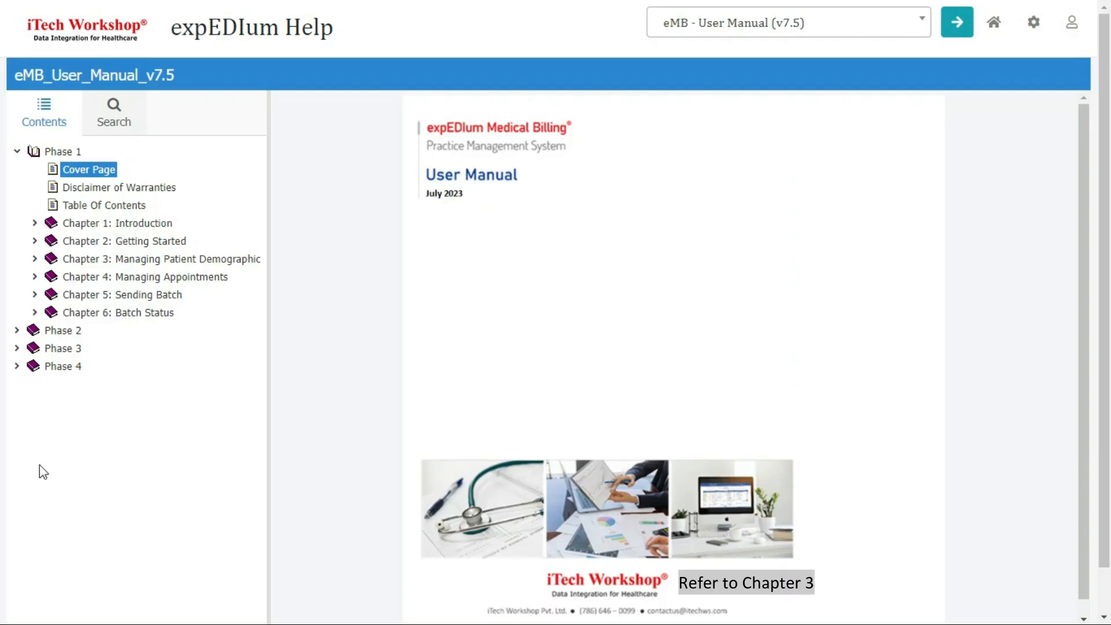
left_click(34, 260)
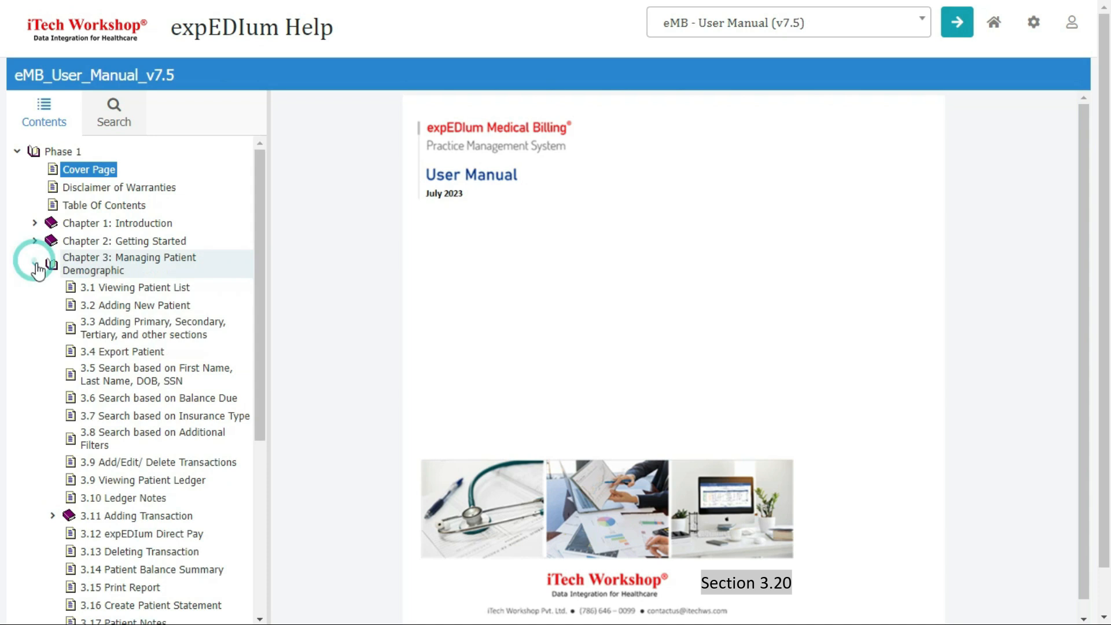
scroll(89, 401, "down", 4)
left_click(102, 444)
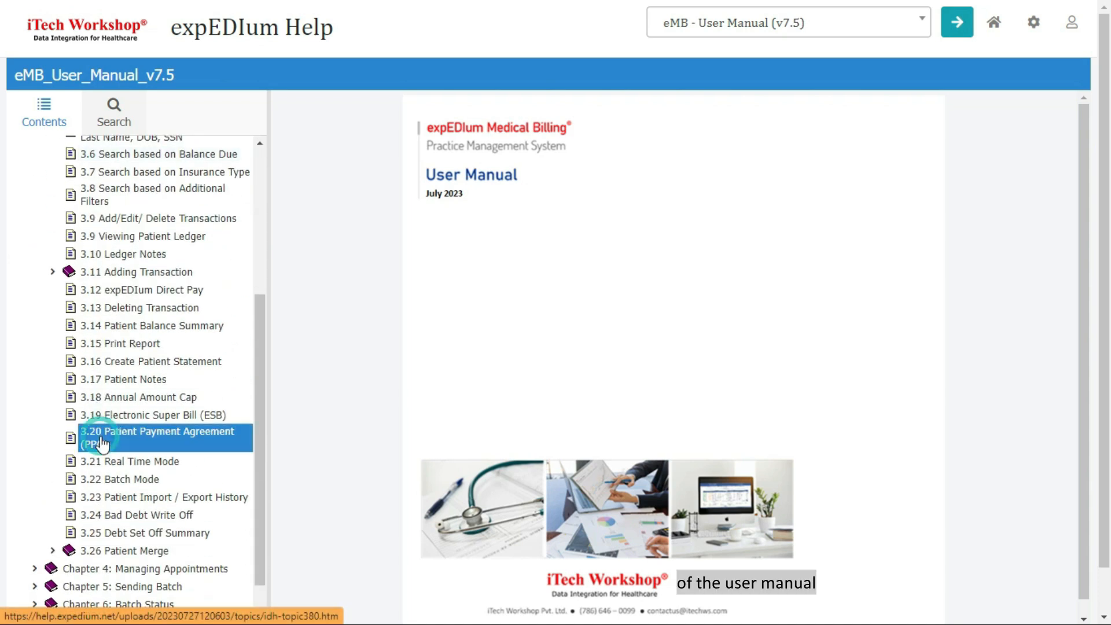